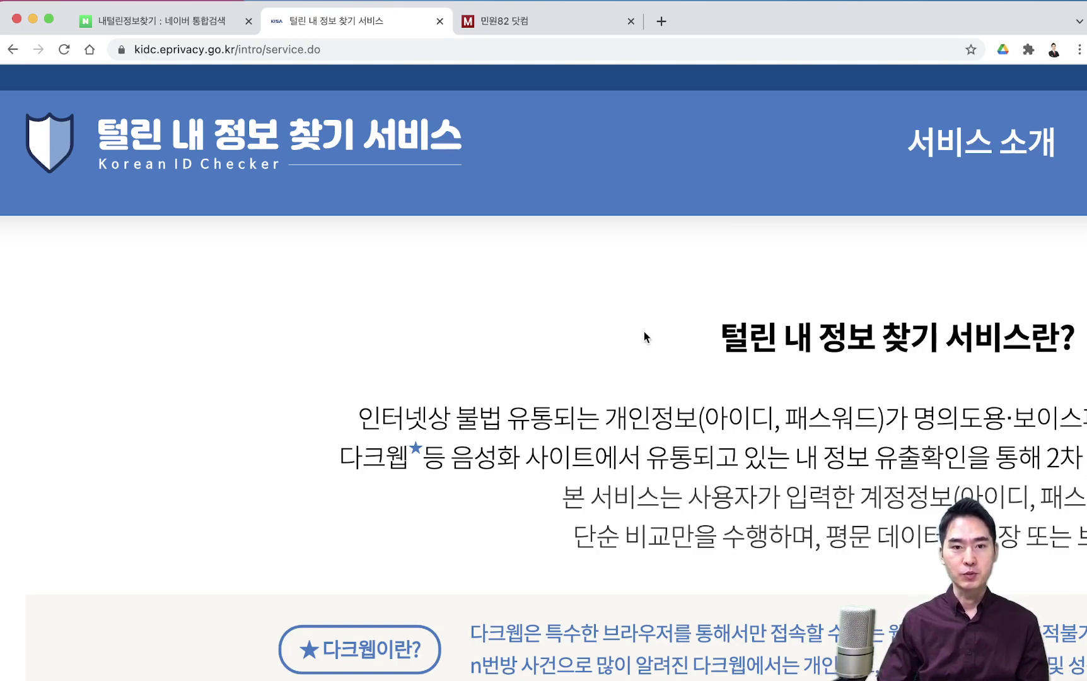
Read the 털린 내 정보 찾기 서비스 introduction, including its purpose and the dark web explanation.
scroll(644, 331, "right", 5)
scroll(700, 353, "right", 3)
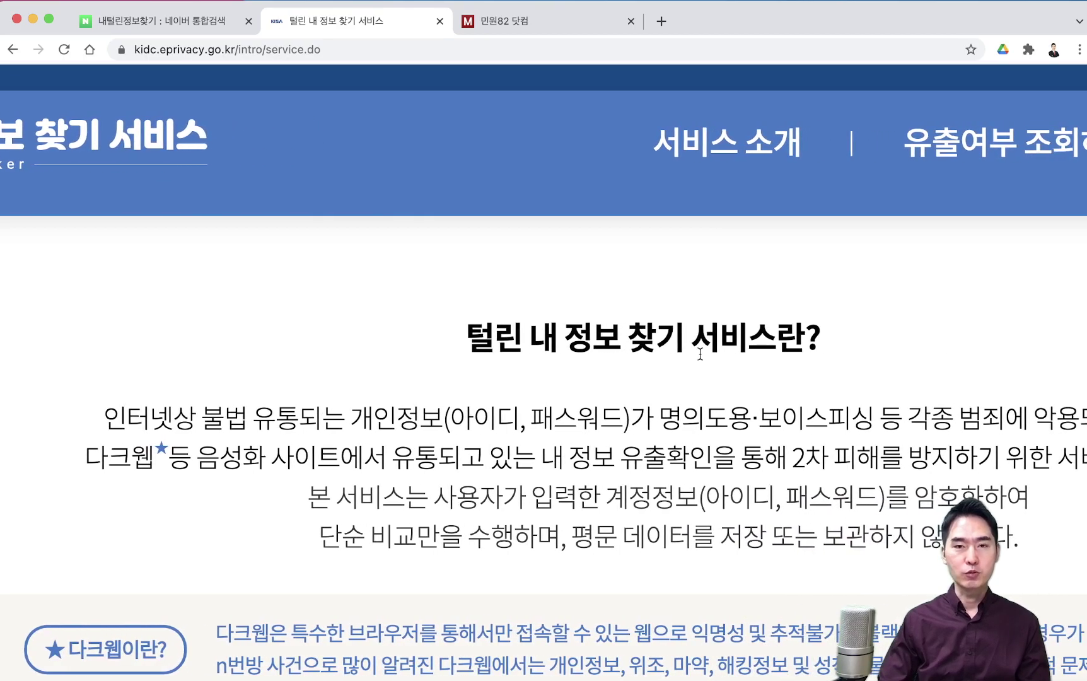
scroll(700, 353, "down", 2)
scroll(700, 353, "right", 2)
scroll(700, 353, "right", 1)
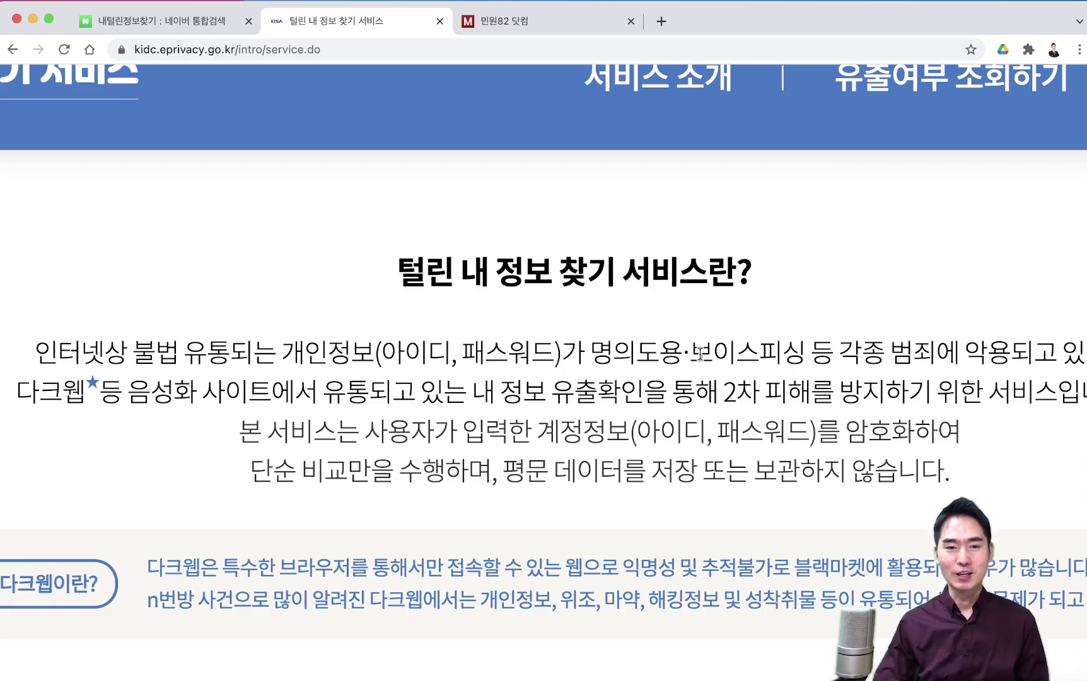
scroll(701, 363, "left", 2)
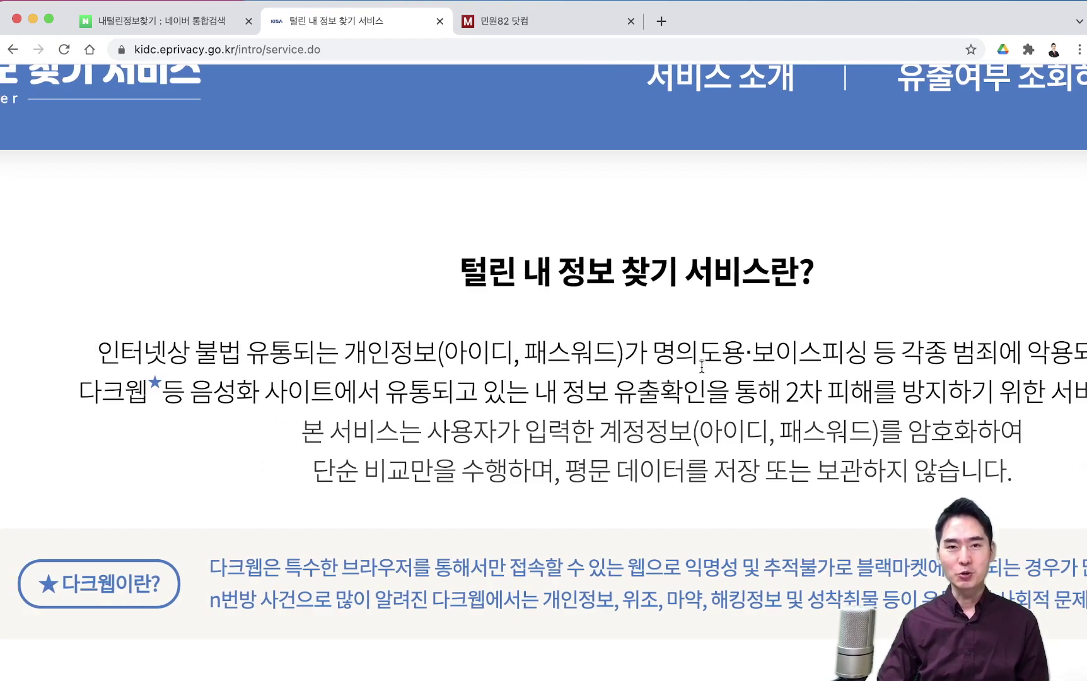
scroll(701, 365, "left", 2)
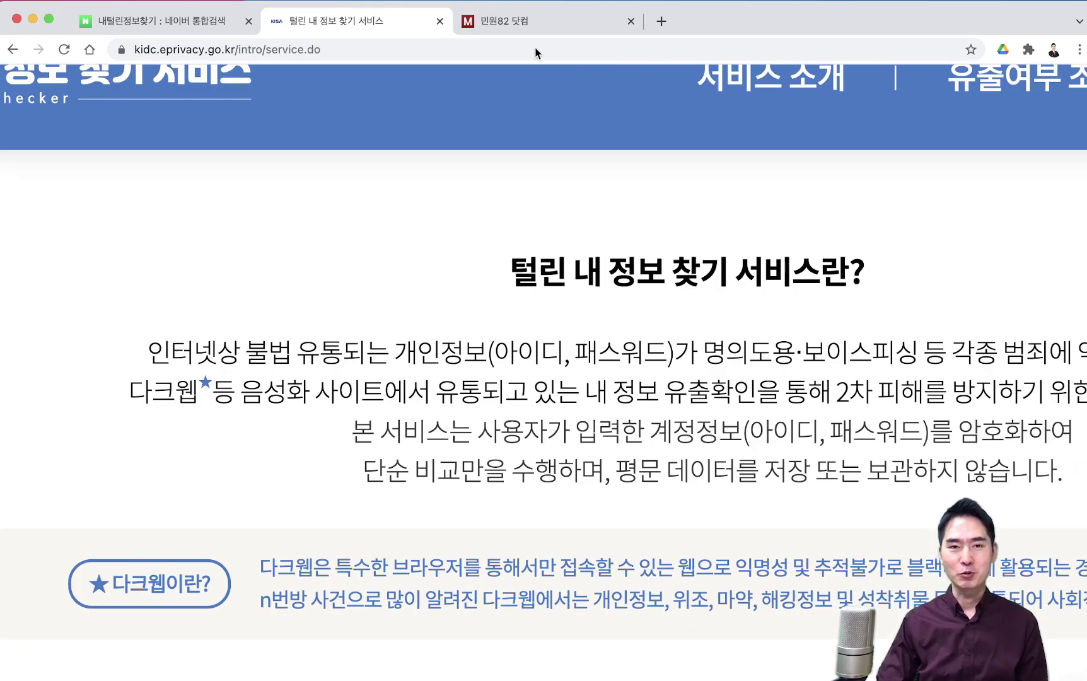
Switch to the 민원82 닷컴 guide and review its slides from the Naver search through the verification email.
left_click(520, 23)
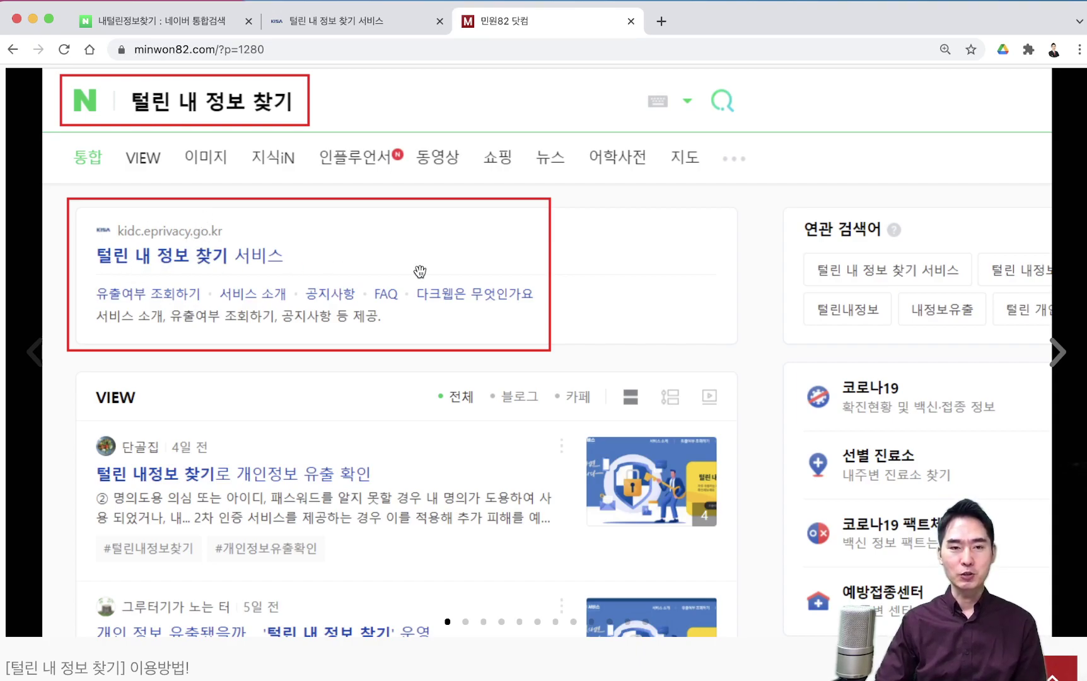
left_click(1063, 354)
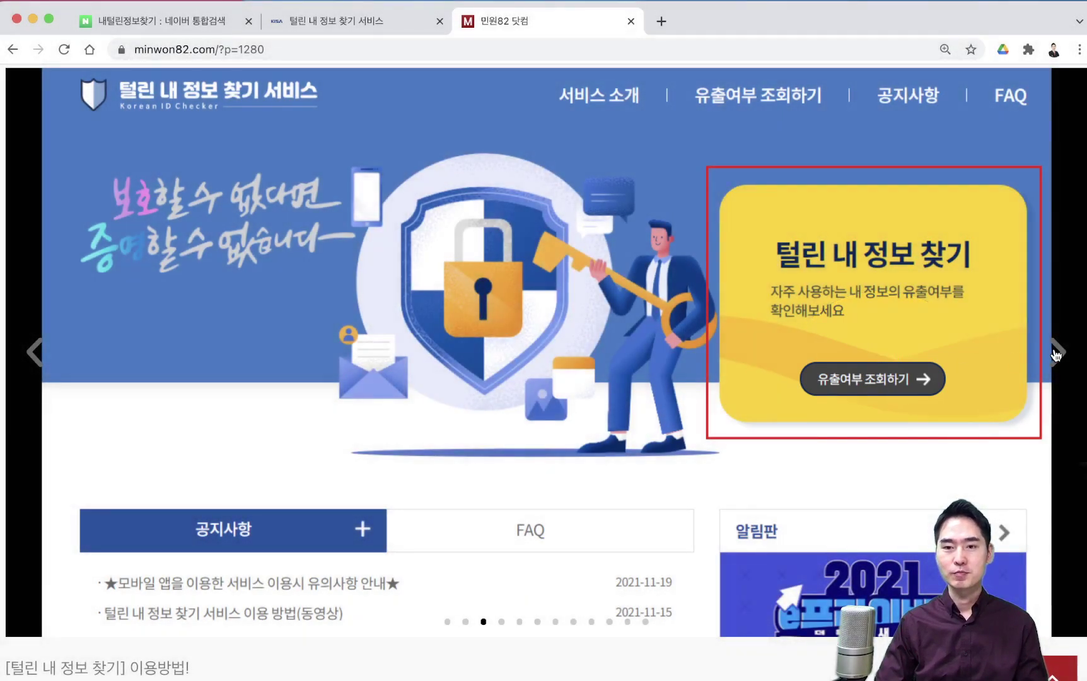
left_click(1056, 352)
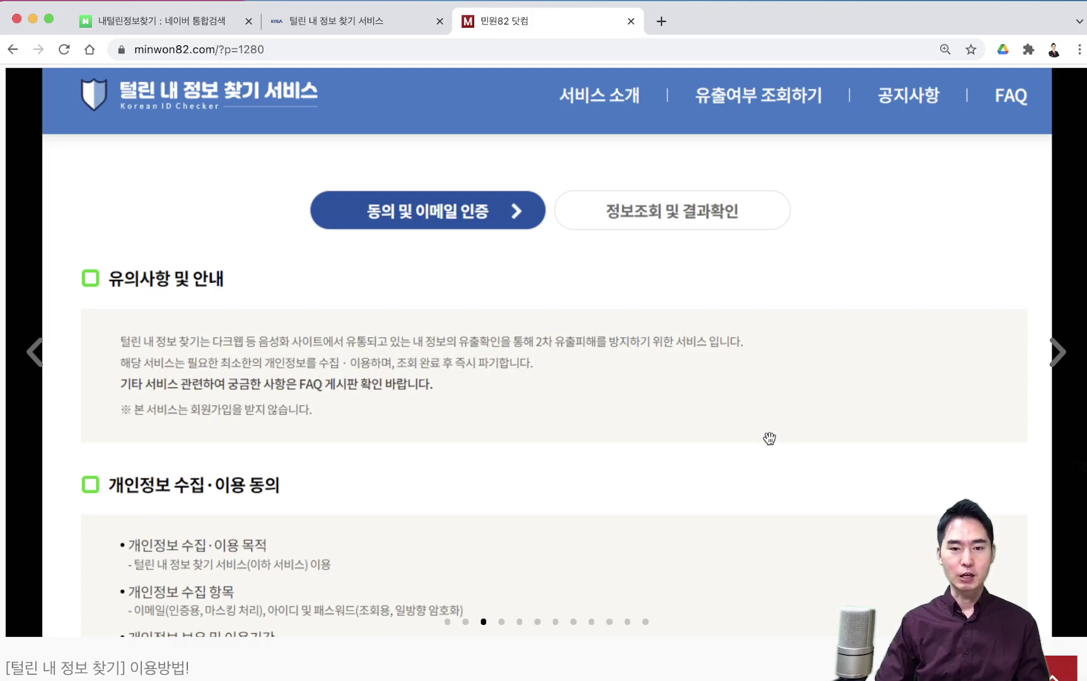
left_click(1058, 353)
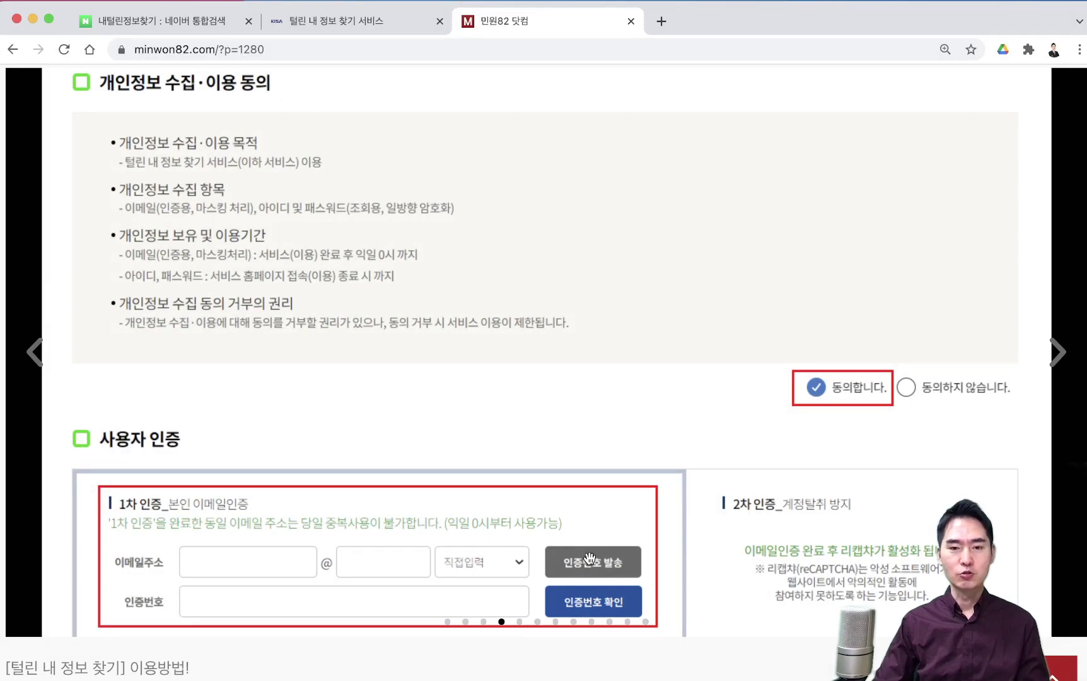
left_click(1061, 354)
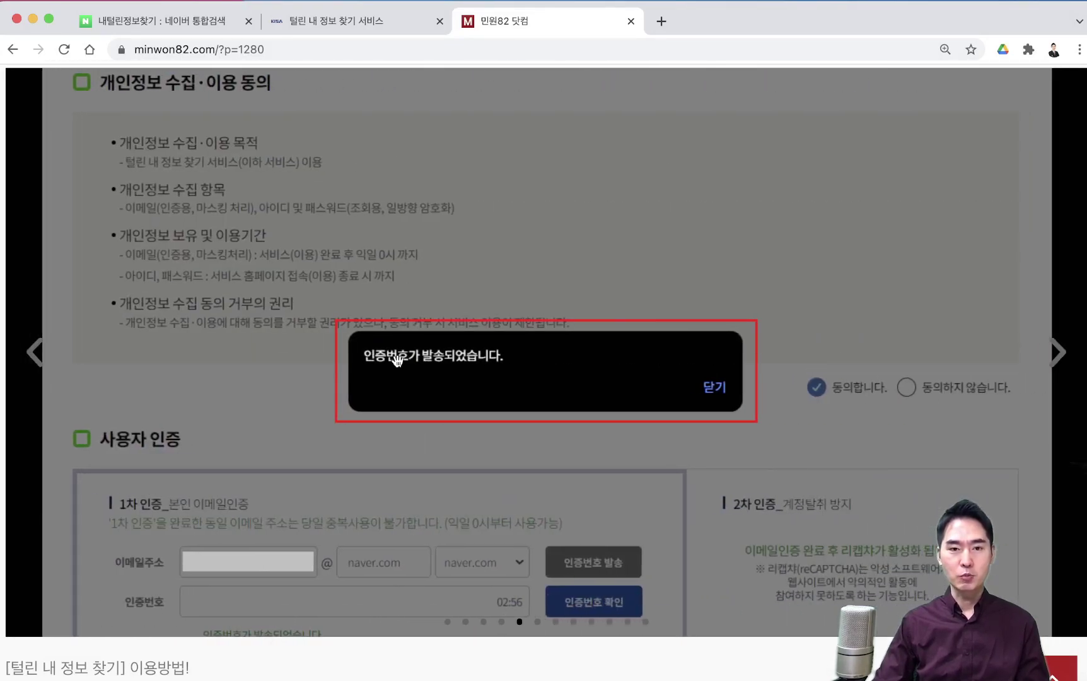
left_click(1061, 355)
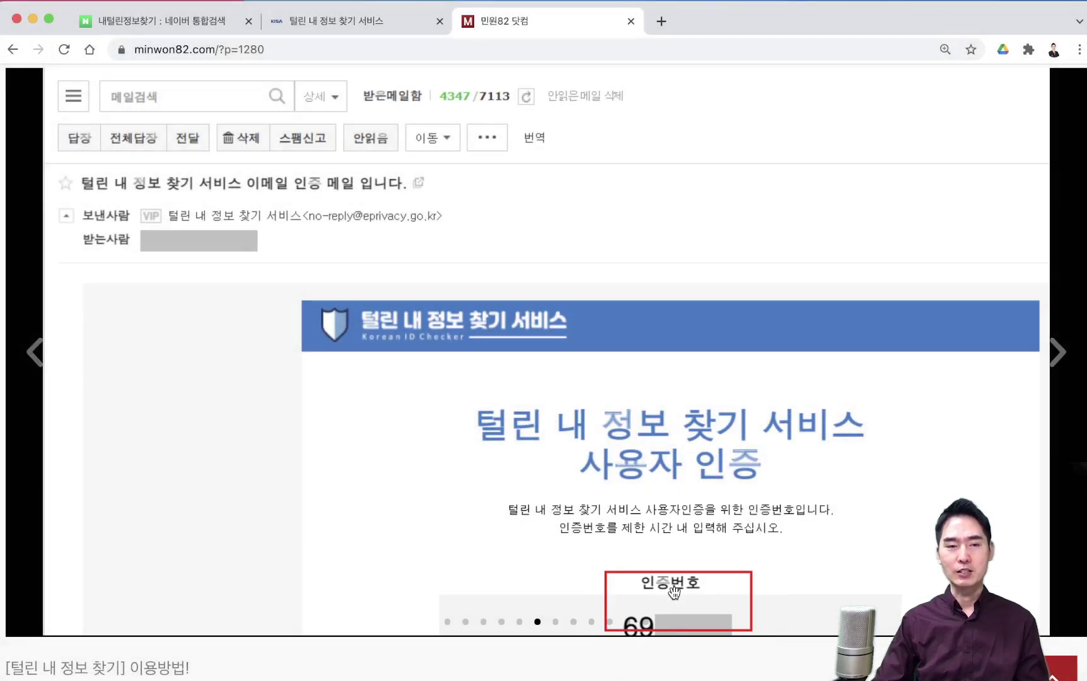
Review the remaining guide slides, from confirming the verification code through the leak lookup to the 웹사이트 회원탈퇴 서비스 link.
left_click(1057, 352)
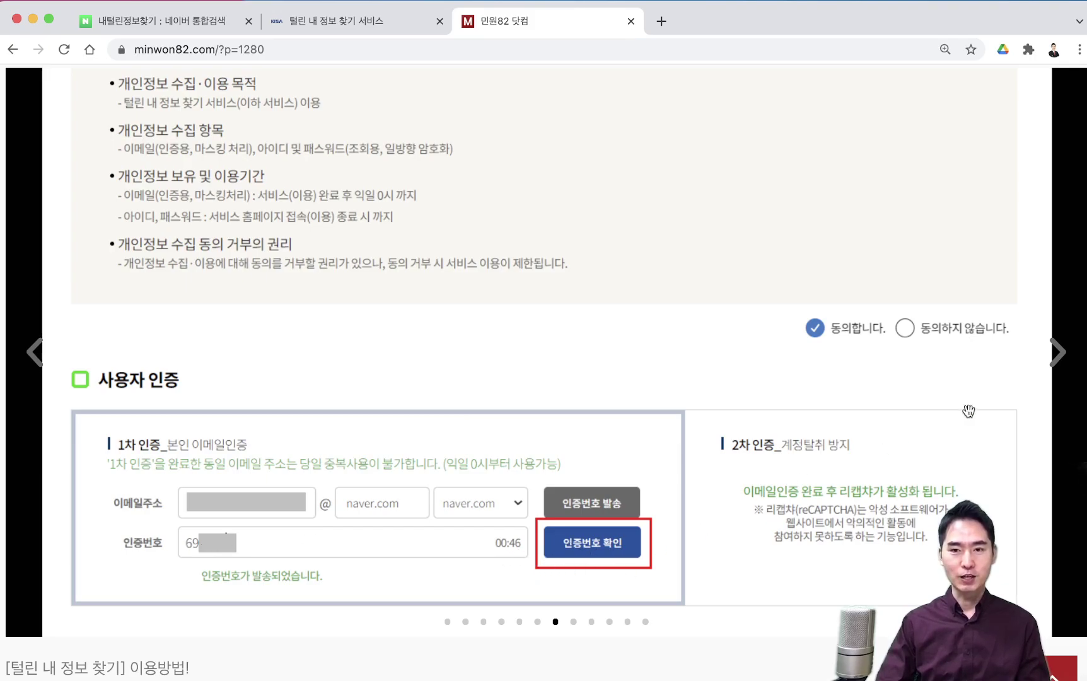
left_click(1056, 357)
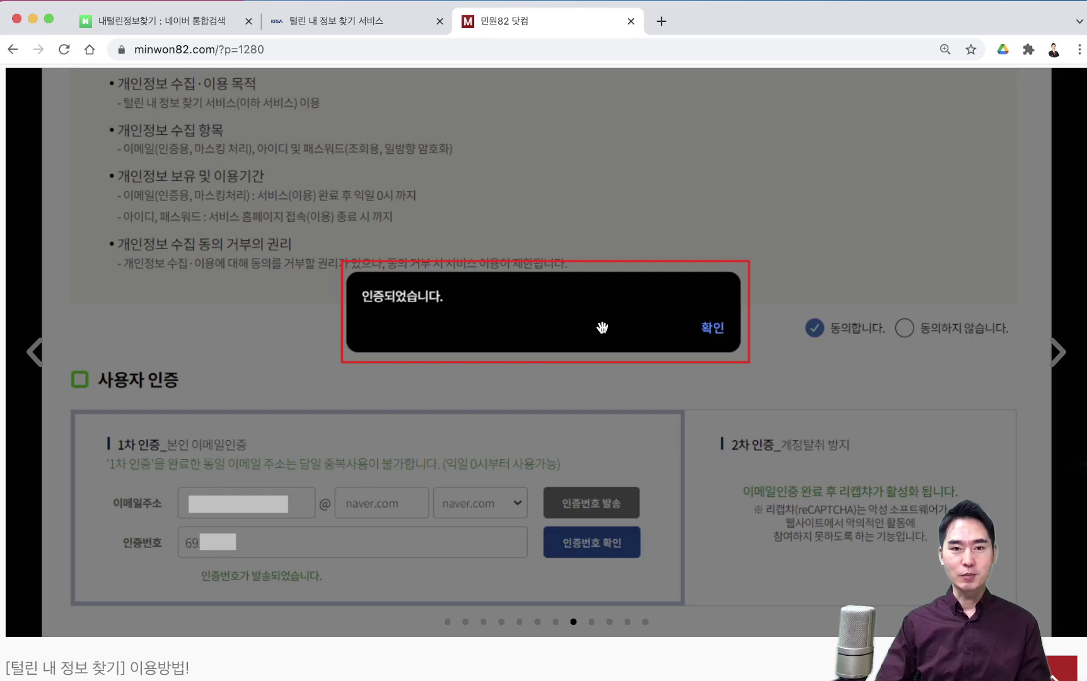
left_click(1055, 353)
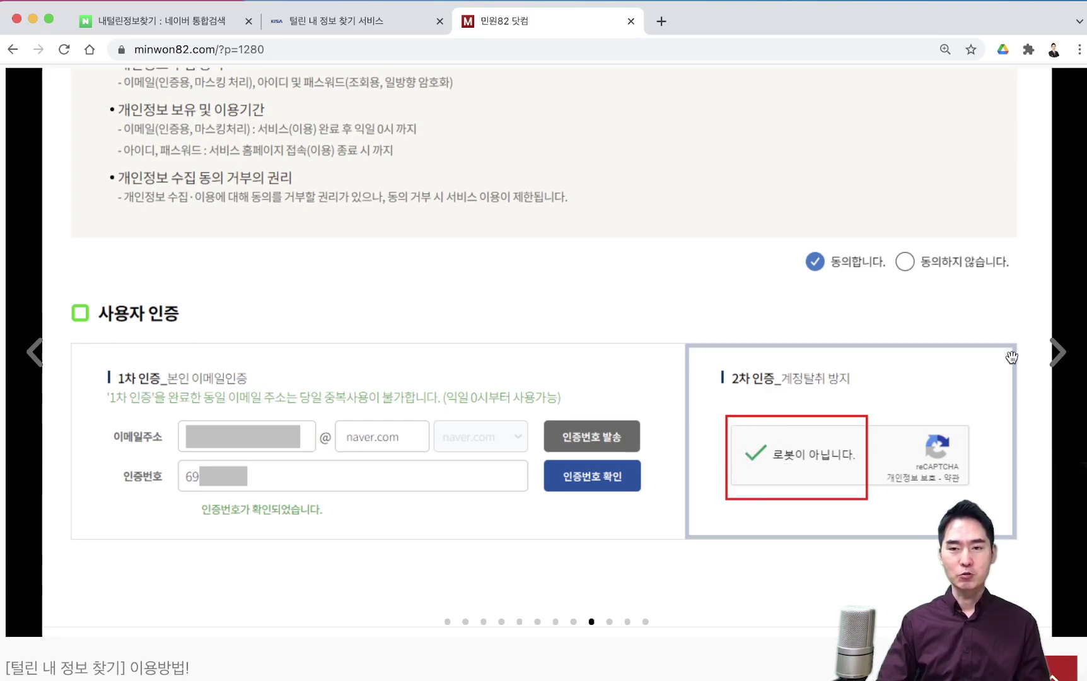
left_click(1065, 359)
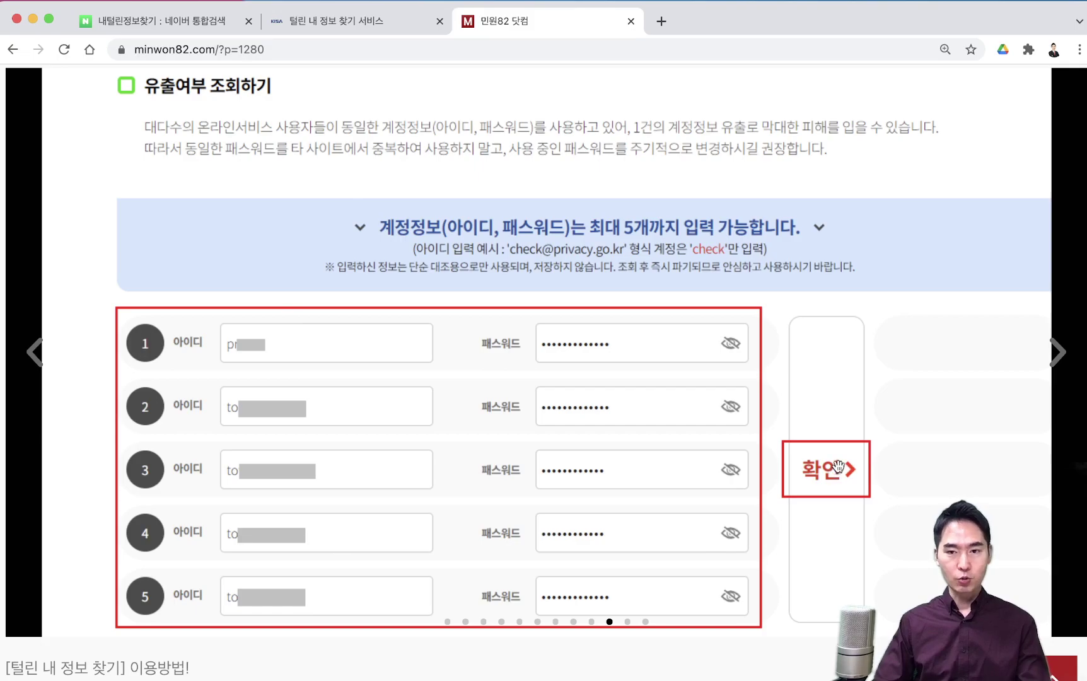
left_click(1070, 359)
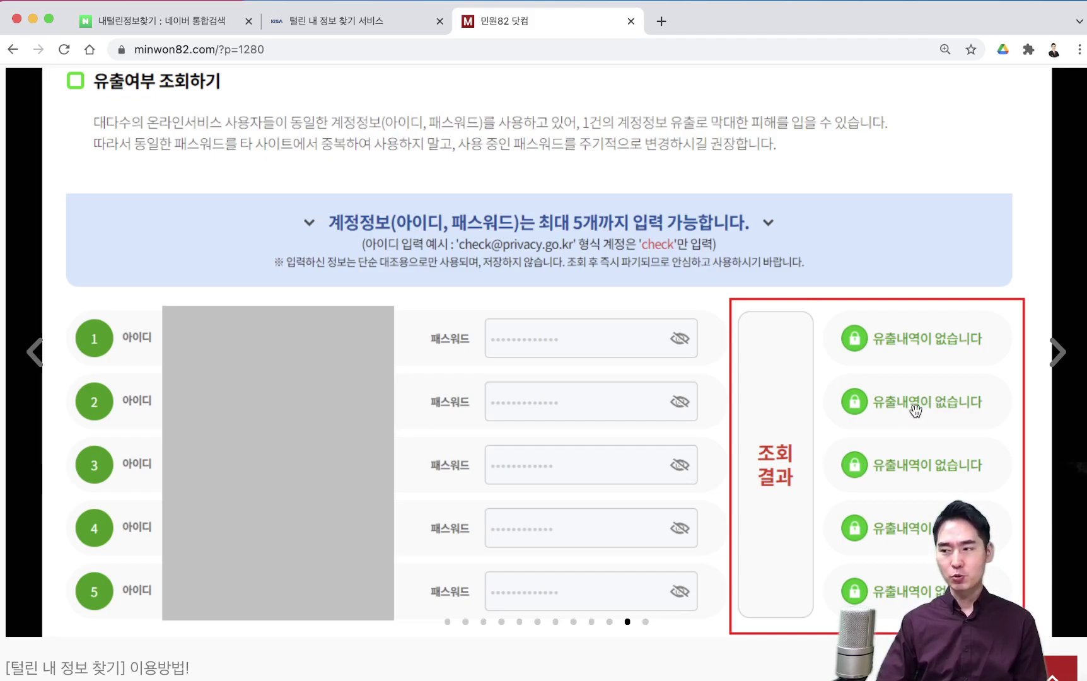
left_click(1052, 353)
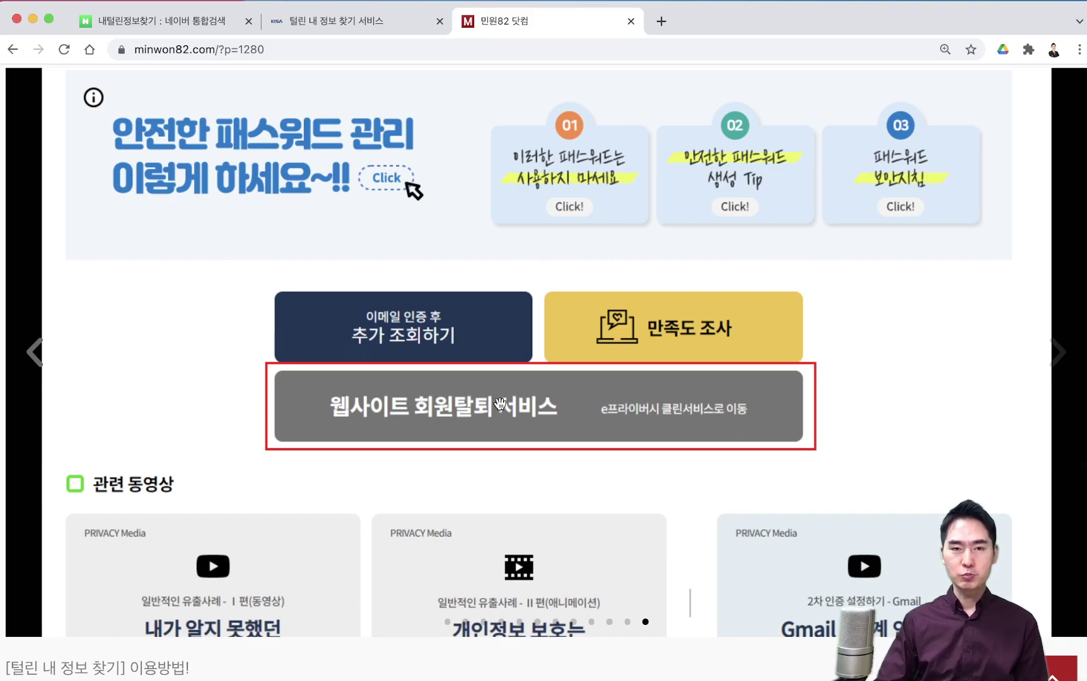
Return to the 털린 내 정보 찾기 서비스 site, restore its default zoom and open its home page.
left_click(350, 26)
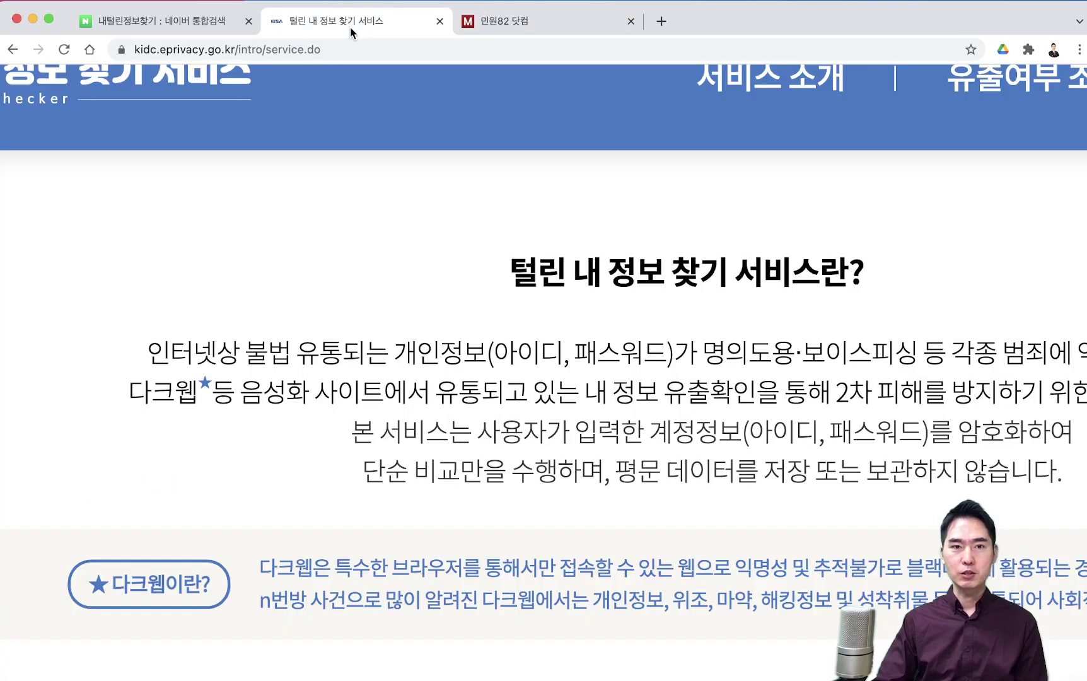
key("super+0")
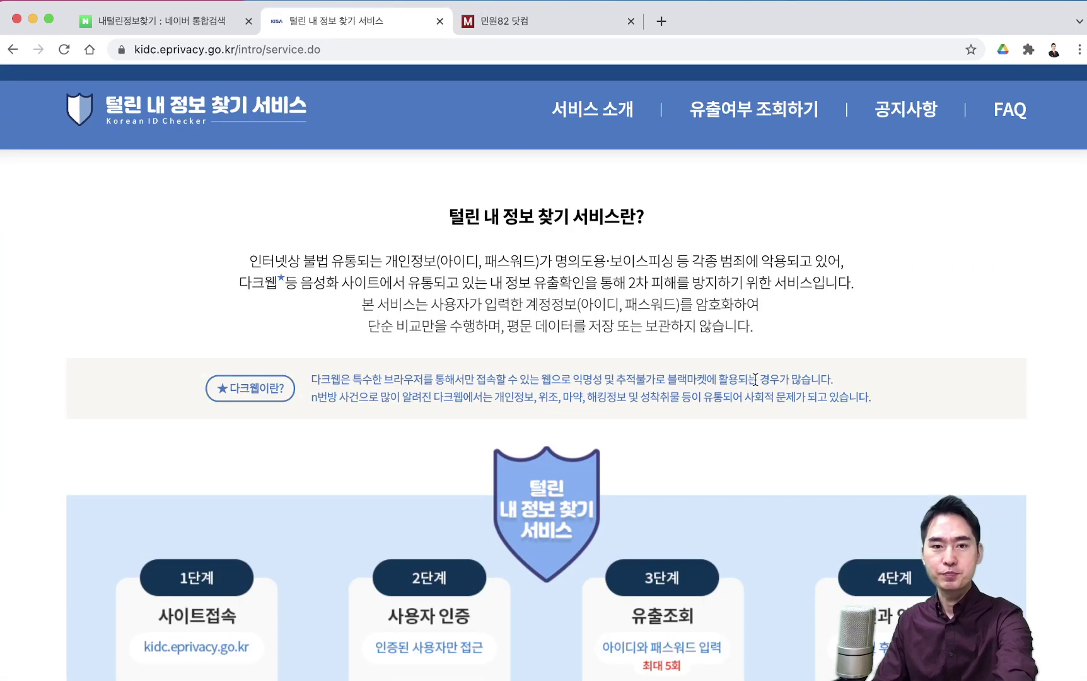
scroll(753, 384, "down", 5)
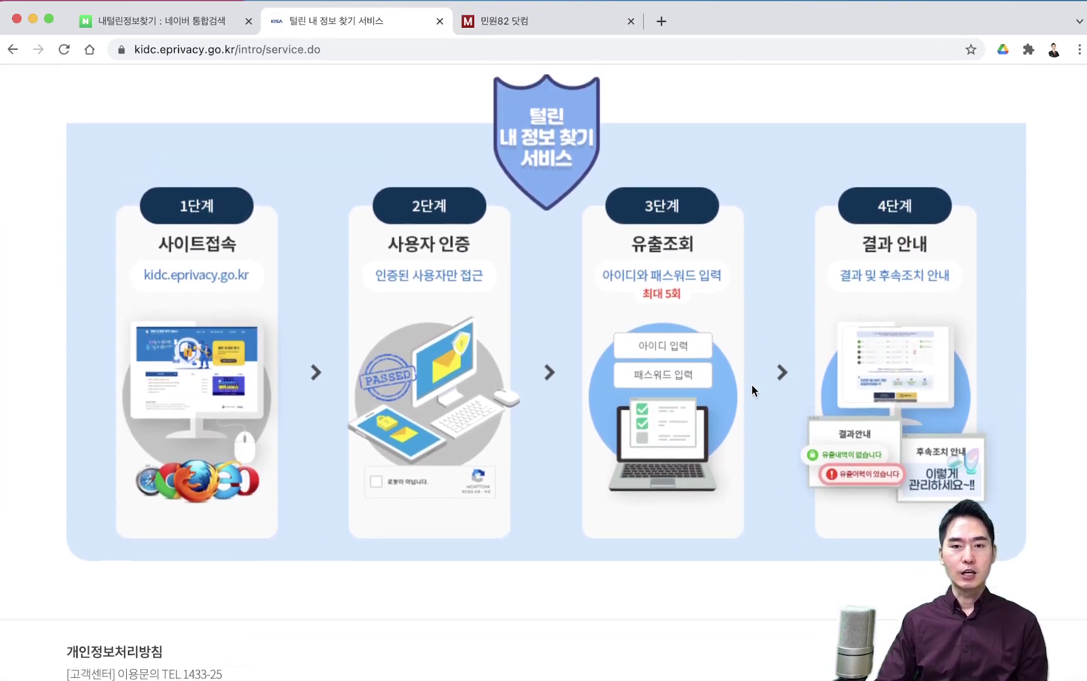
scroll(271, 144, "up", 10)
left_click(196, 106)
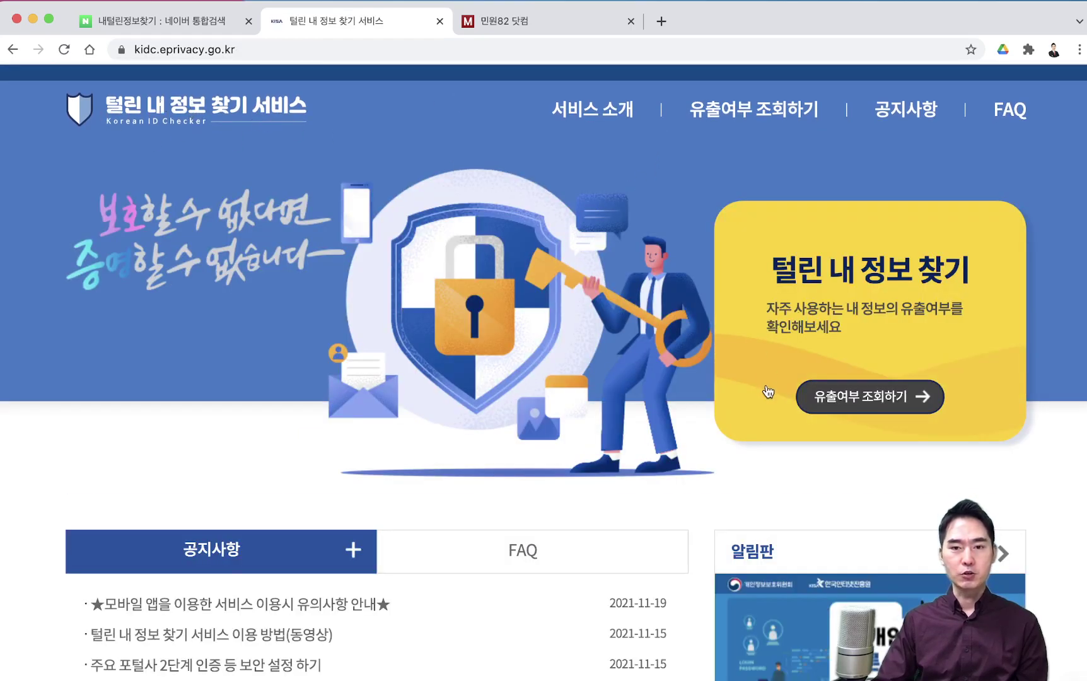
Advance the 알림판 banner to the 2021 e프라이버시 클린서비스 notice and open that service.
scroll(767, 393, "down", 3)
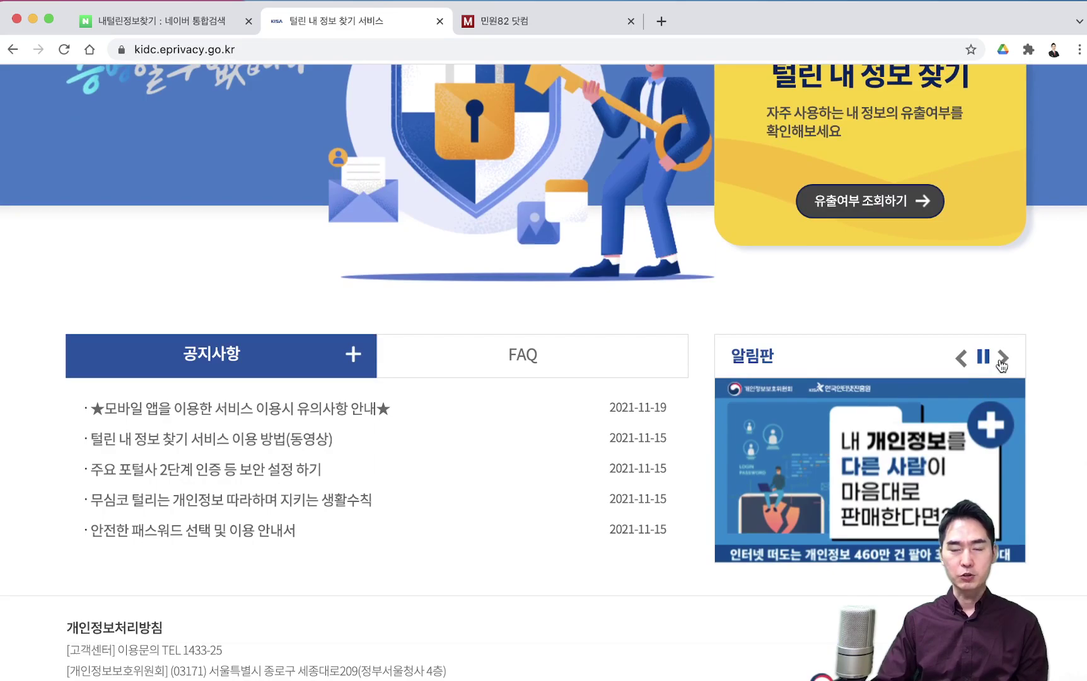
left_click(1001, 362)
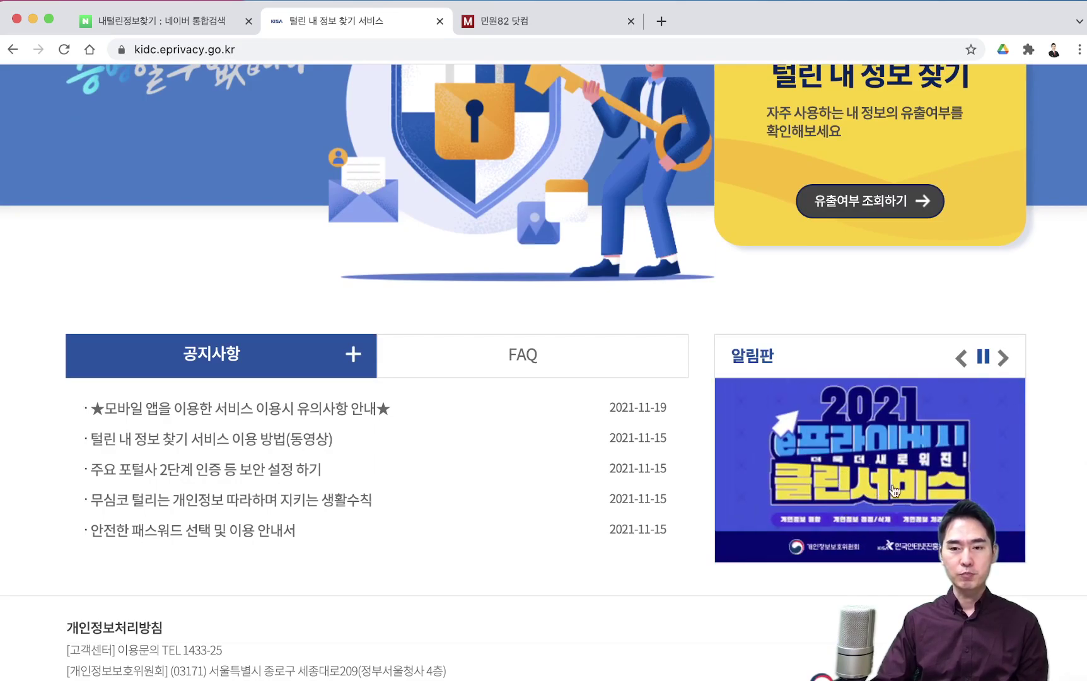
left_click(867, 467)
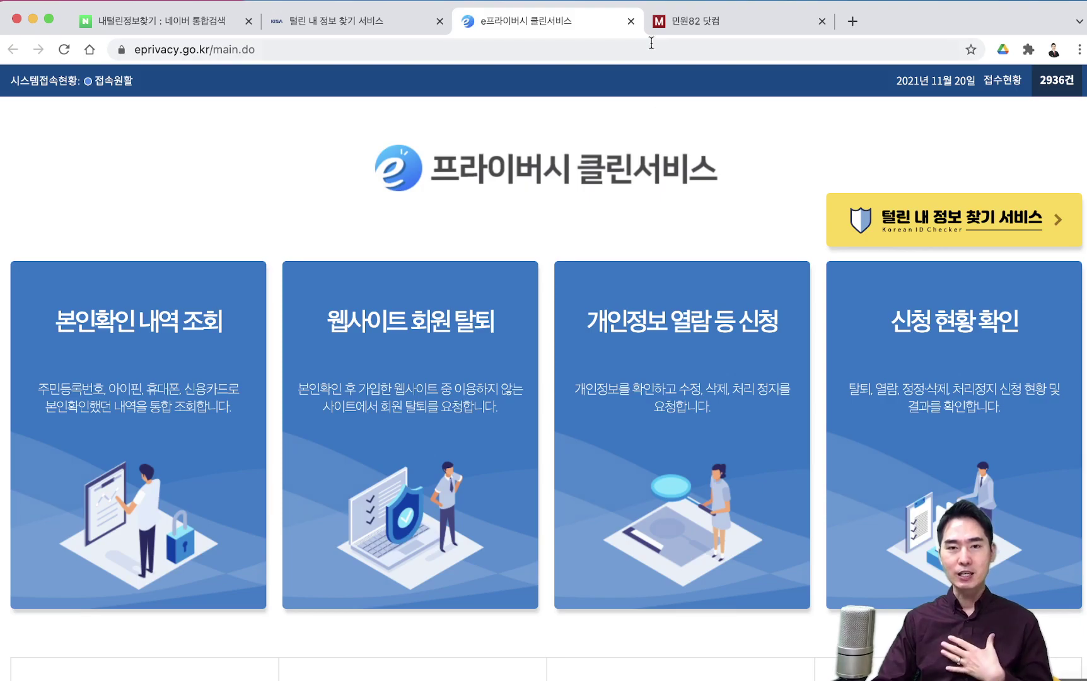
Review the guide's 조회 결과 slide alongside the e프라이버시 클린서비스 main page.
left_click(732, 22)
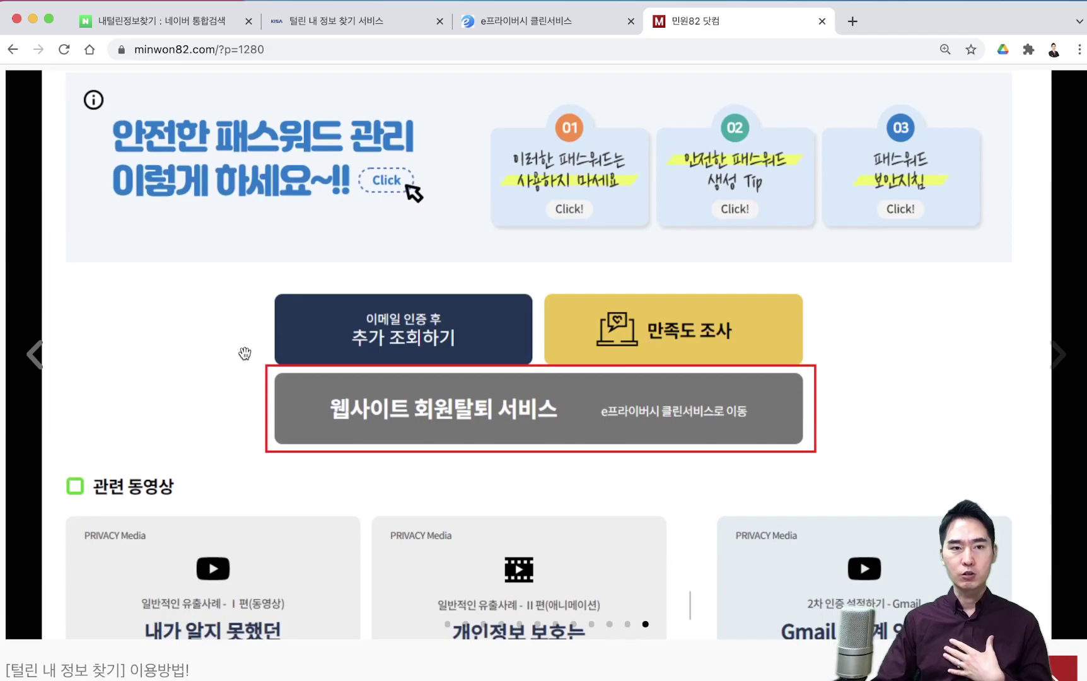
left_click(35, 364)
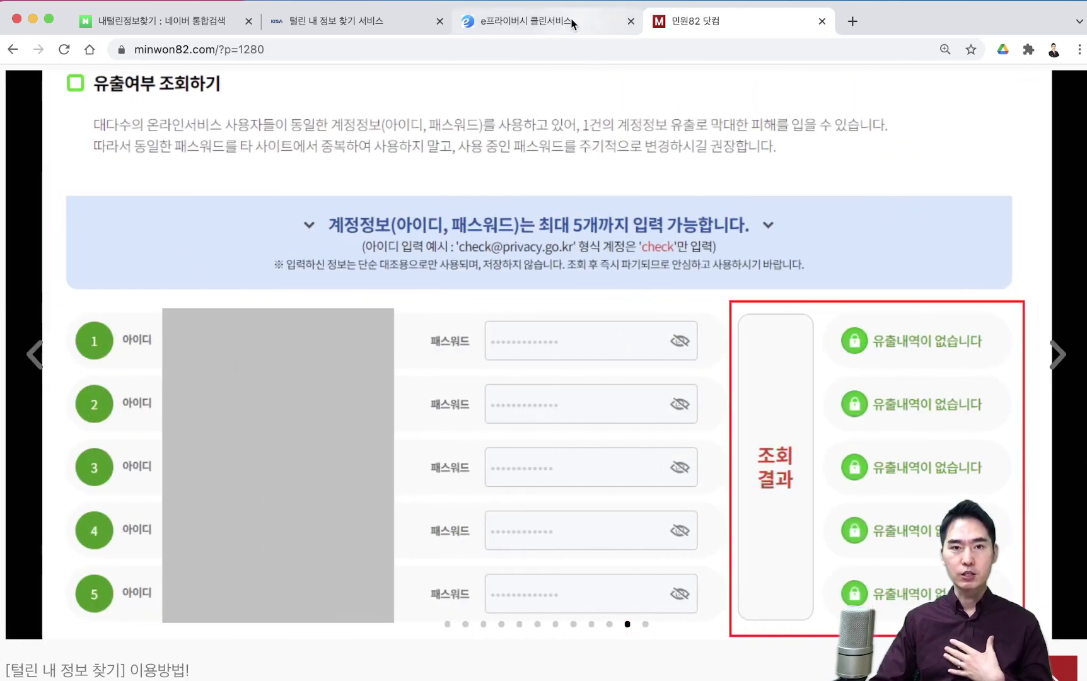
left_click(573, 24)
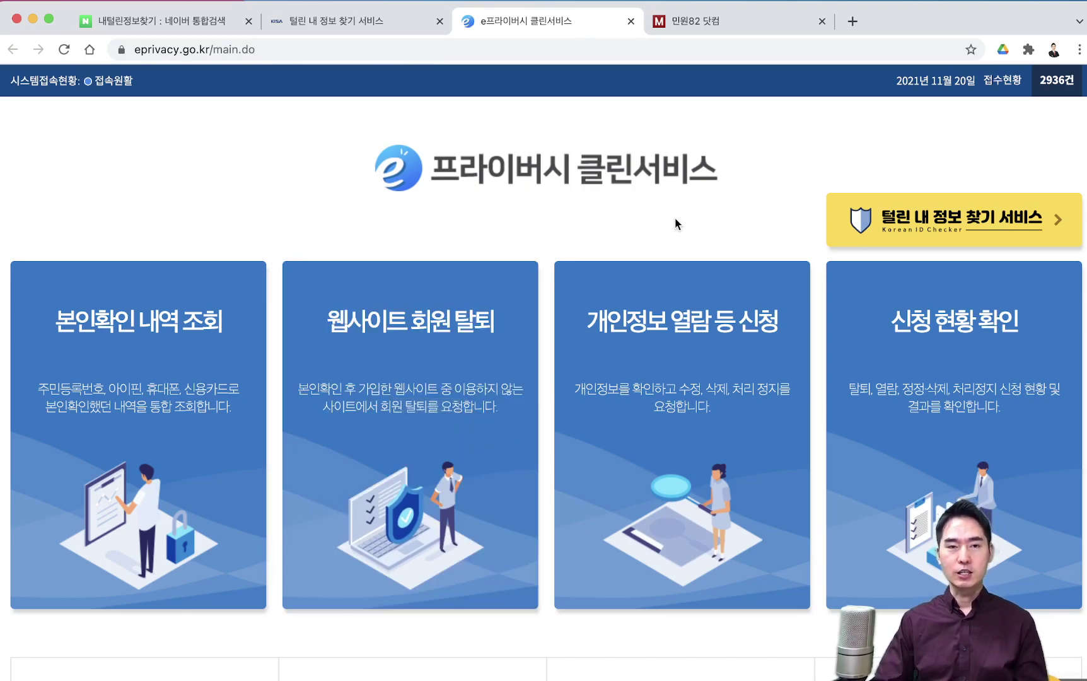
left_click(694, 19)
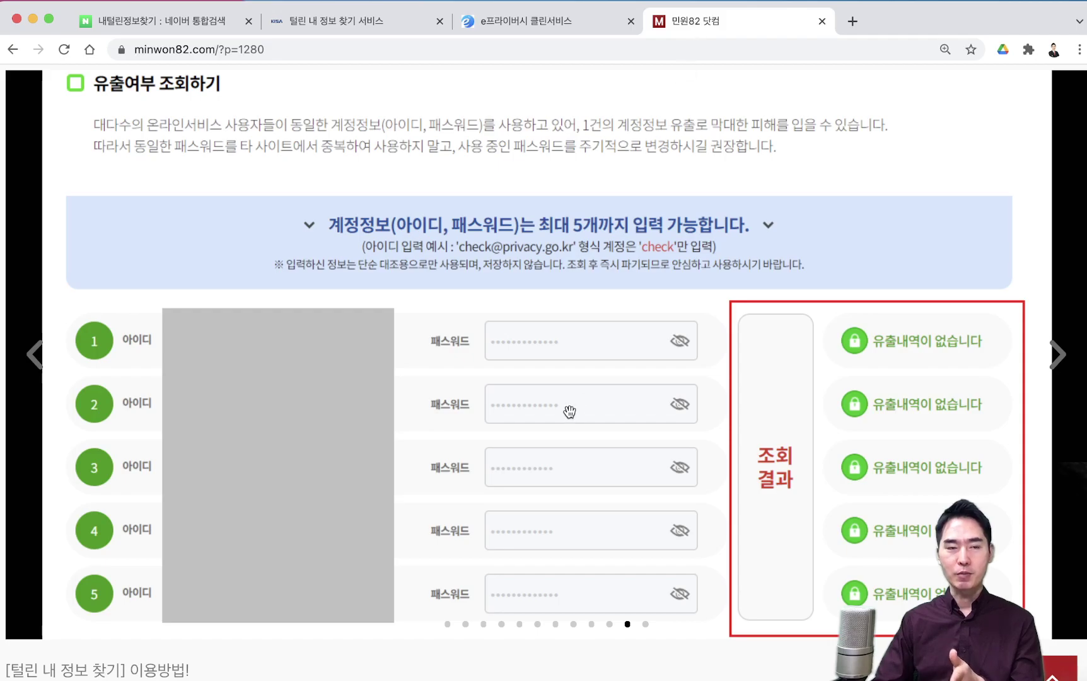